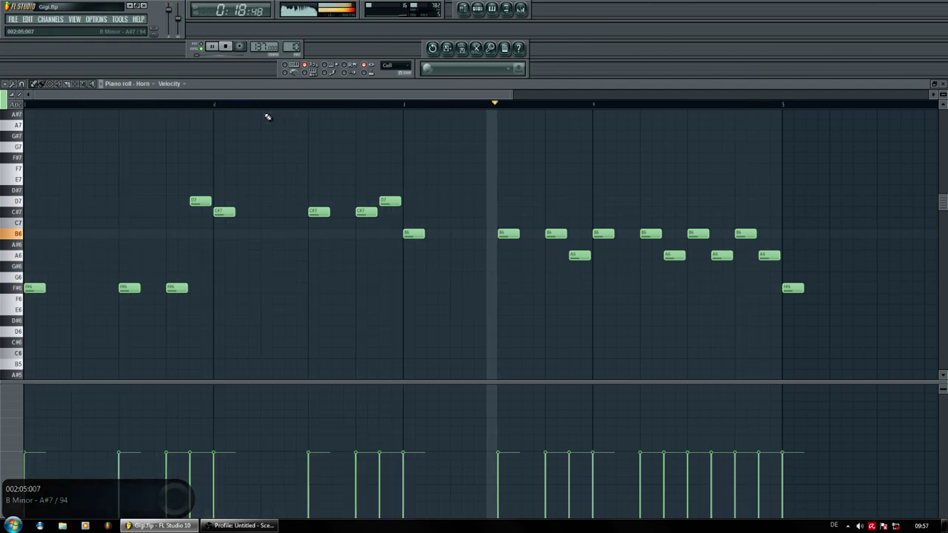
Step: Leave the Horn piano roll for the full playlist arrangement, hide the step sequencer and show the mixer levels
left_click(943, 85)
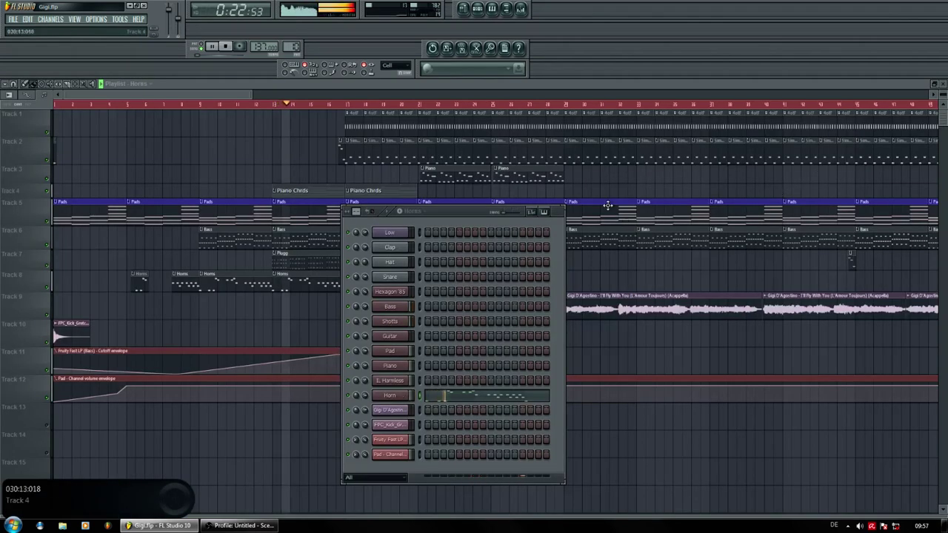
left_click(478, 8)
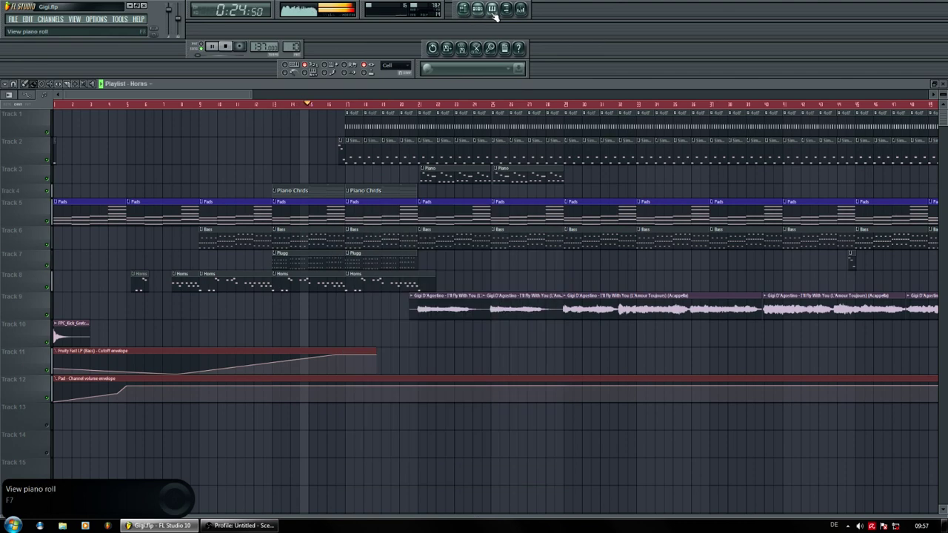
left_click(521, 8)
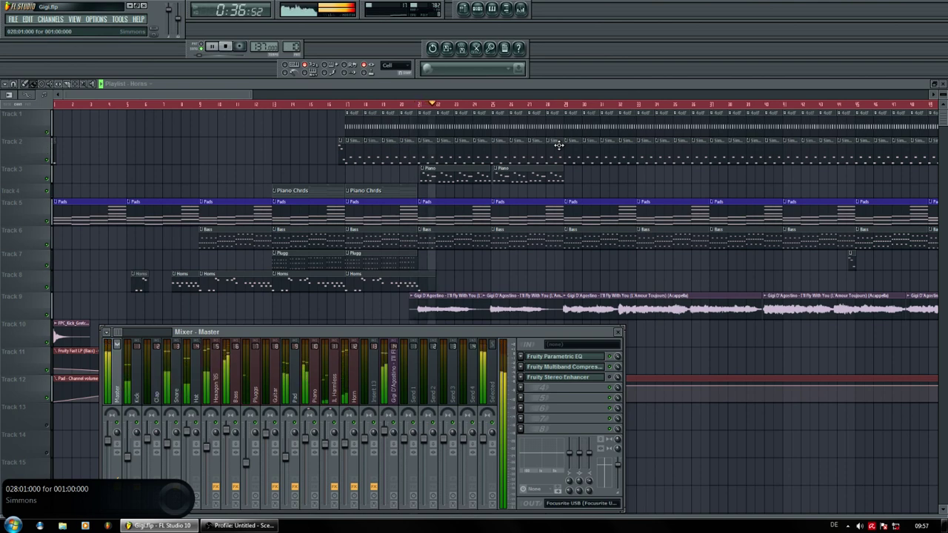
Step: Examine the notes of the Piano pattern at bar 21, and return to the playlist with the mixer shown
double_click(472, 180)
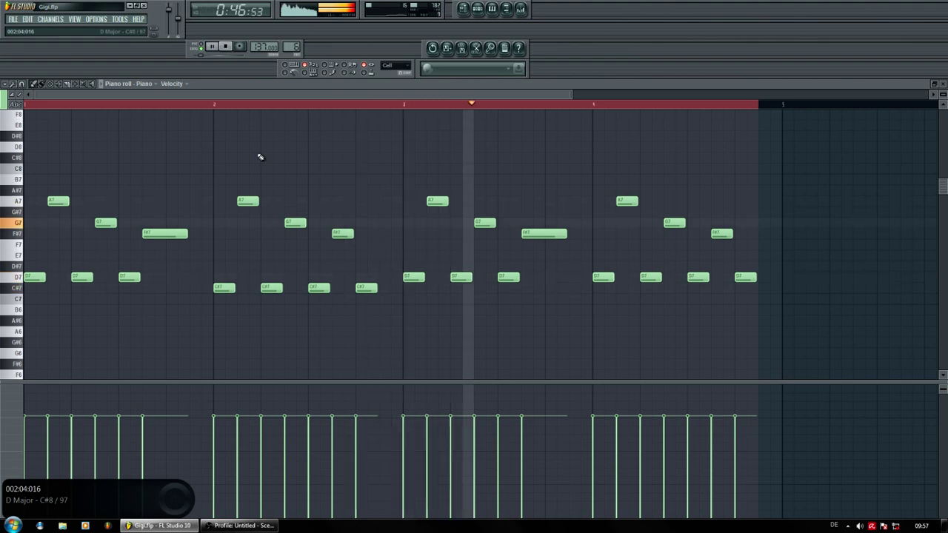
left_click(463, 9)
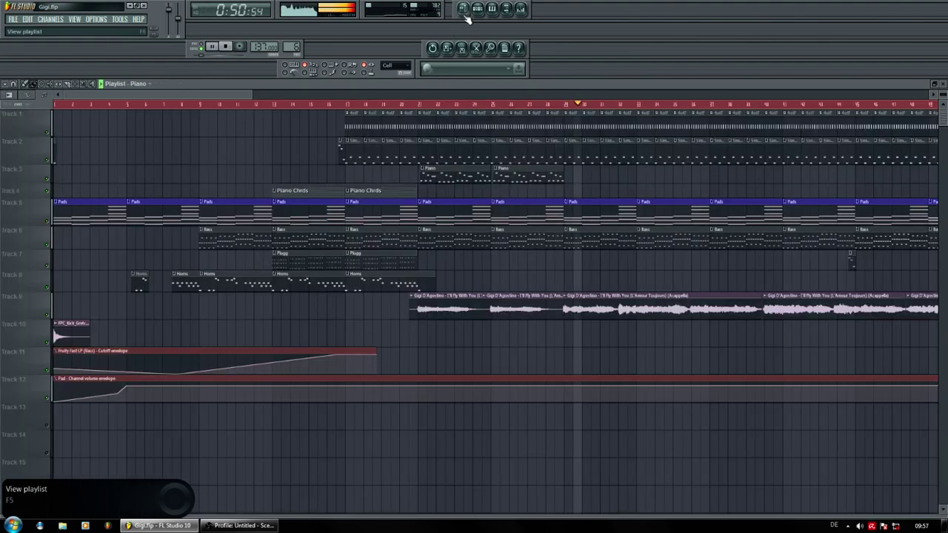
left_click(520, 9)
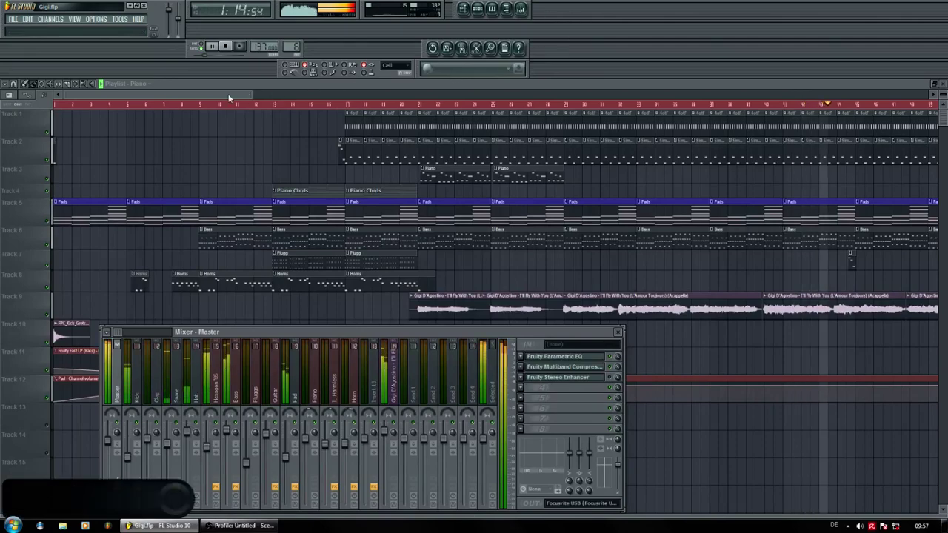
Step: Examine all notes of the Bass pattern at bar 49 in the piano roll, and return to the playlist with the mixer shown
left_click_drag(229, 98, 405, 91)
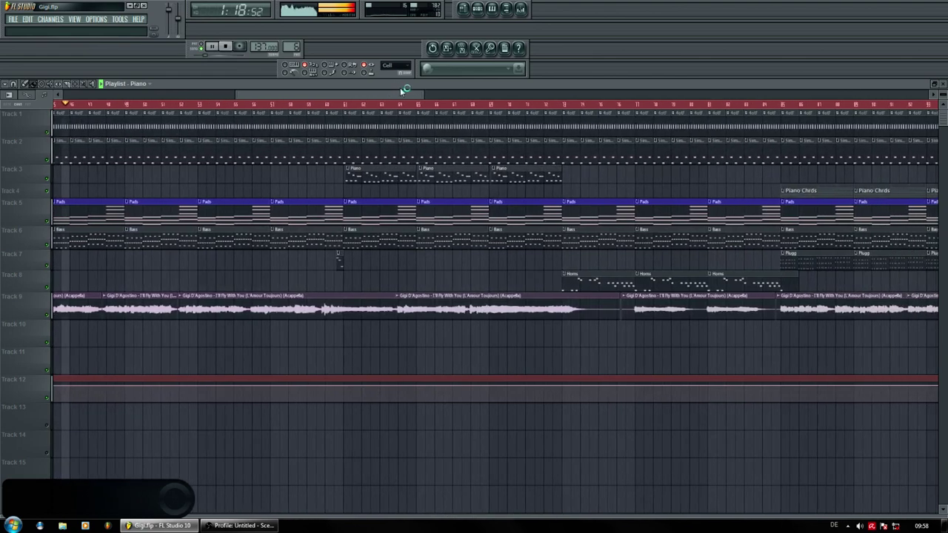
double_click(173, 235)
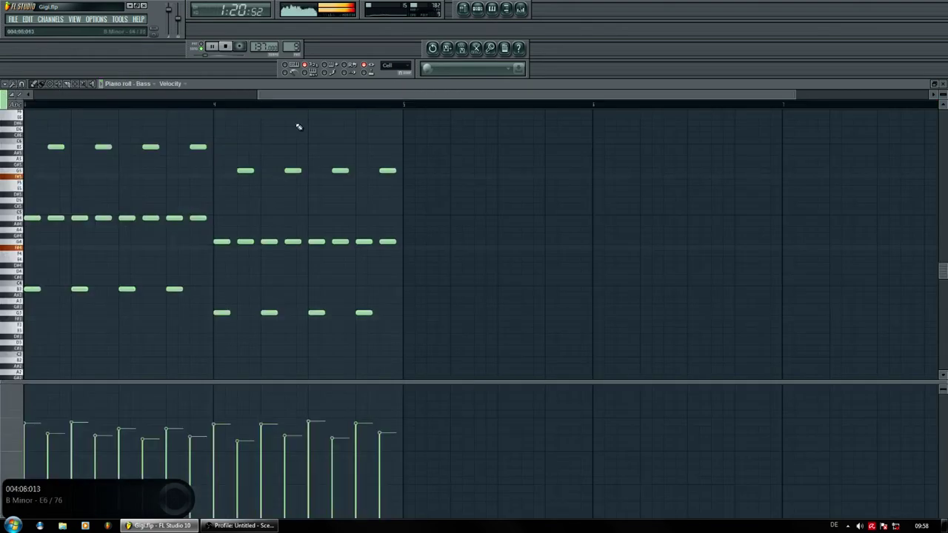
left_click_drag(328, 96, 67, 97)
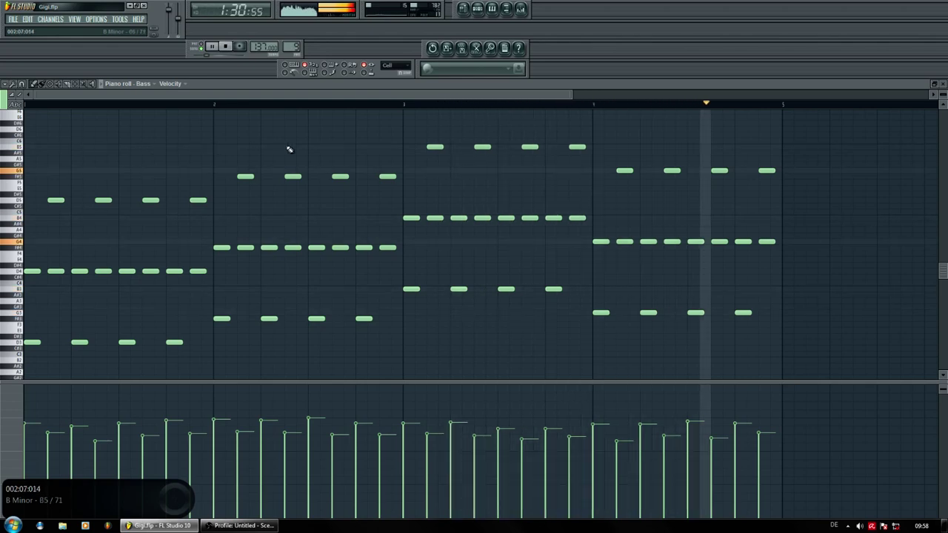
left_click(463, 8)
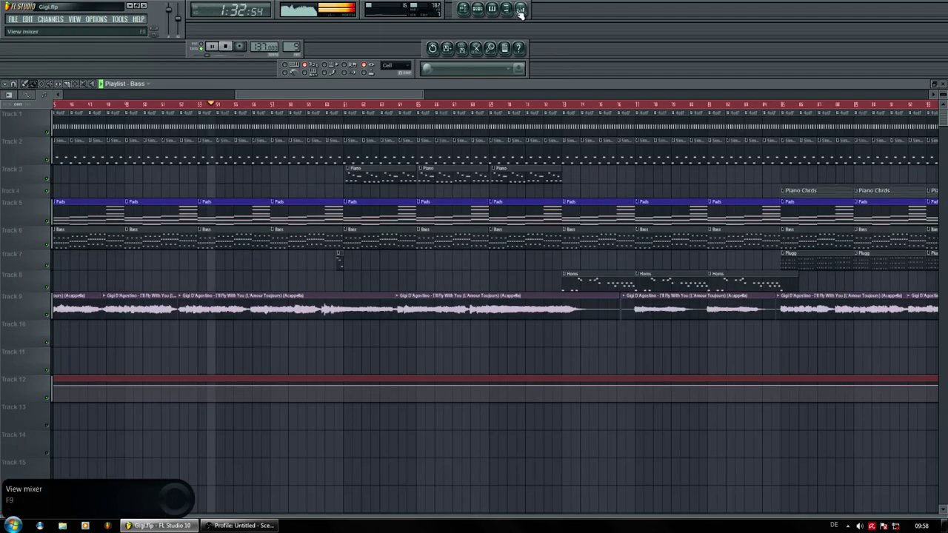
left_click(520, 9)
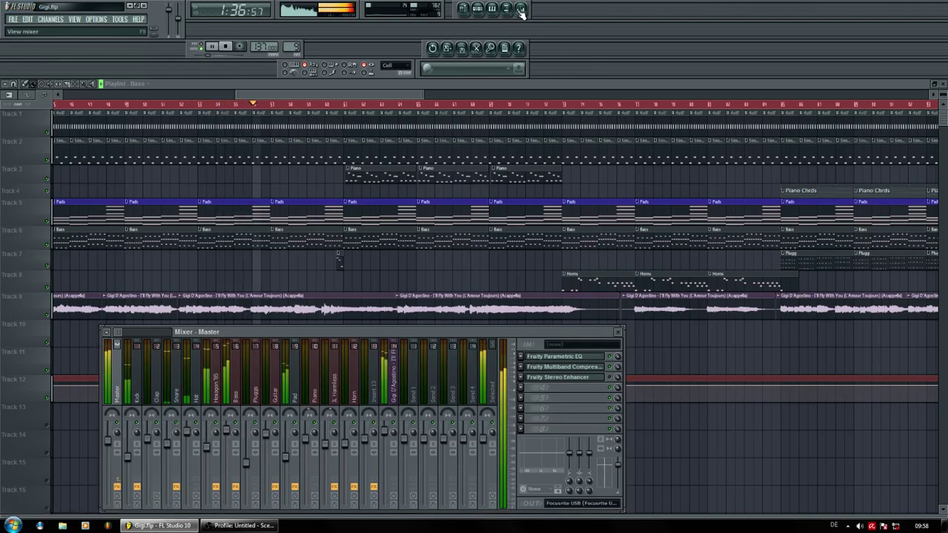
Step: Examine the chords of the Pads pattern at bar 57, and view the effects on the Horn mixer track
double_click(307, 205)
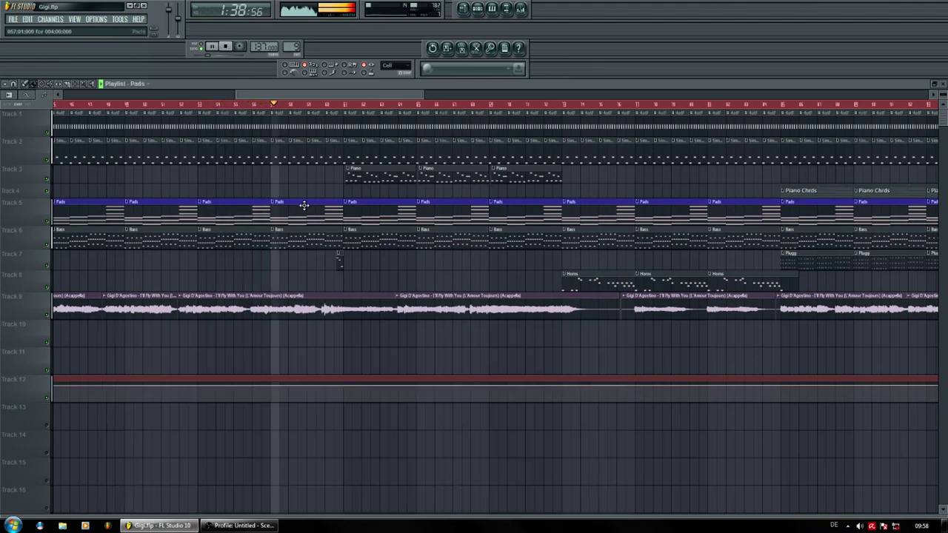
left_click_drag(325, 95, 149, 93)
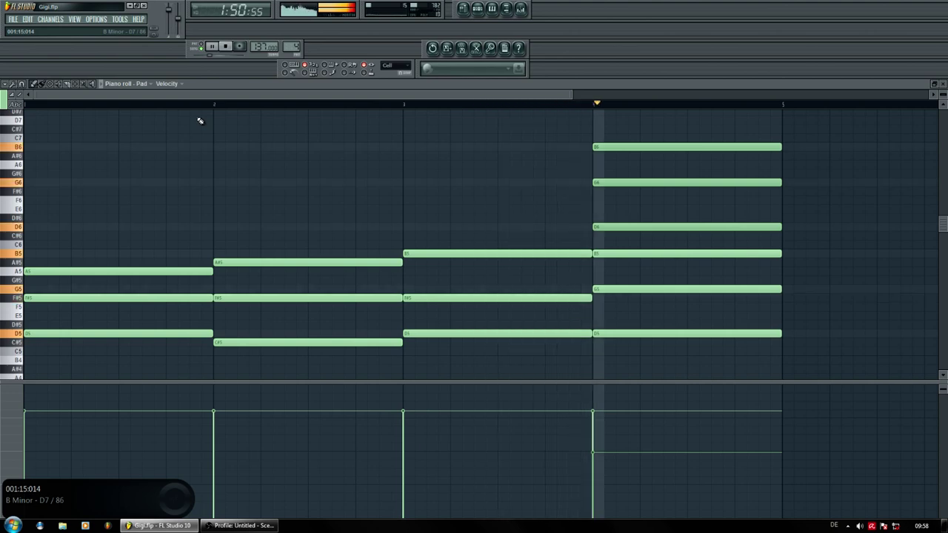
left_click(463, 8)
left_click(520, 9)
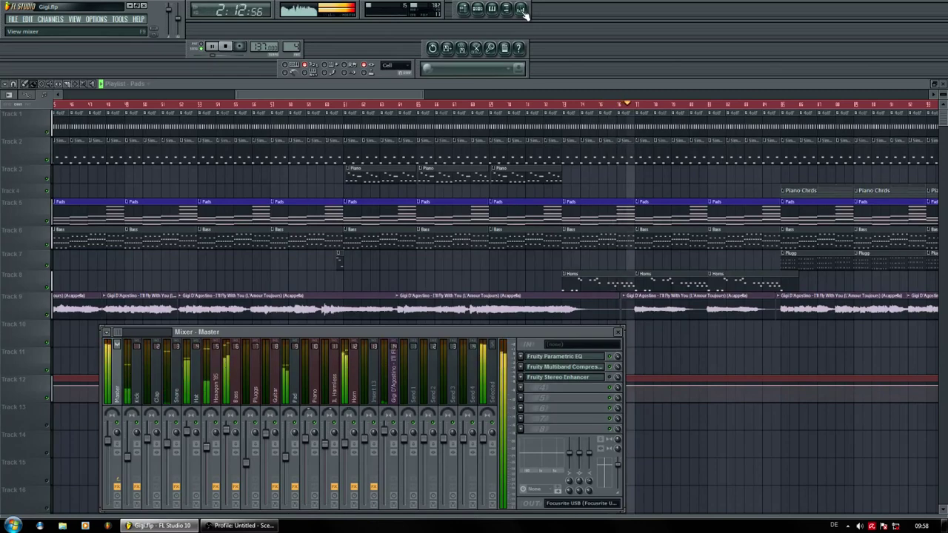
left_click(353, 378)
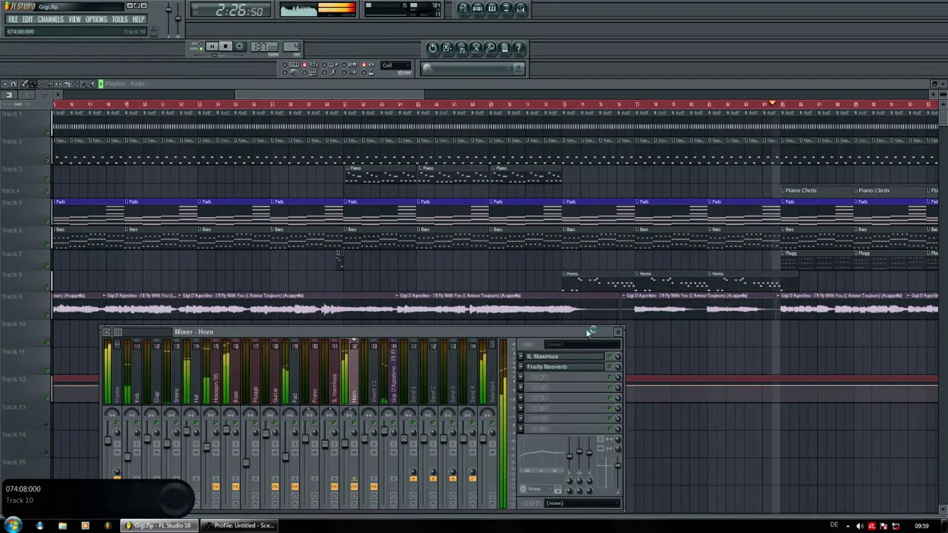
Step: Examine the notes of the Piano Chrds pattern at bar 85 from its start, and return to the playlist
double_click(808, 194)
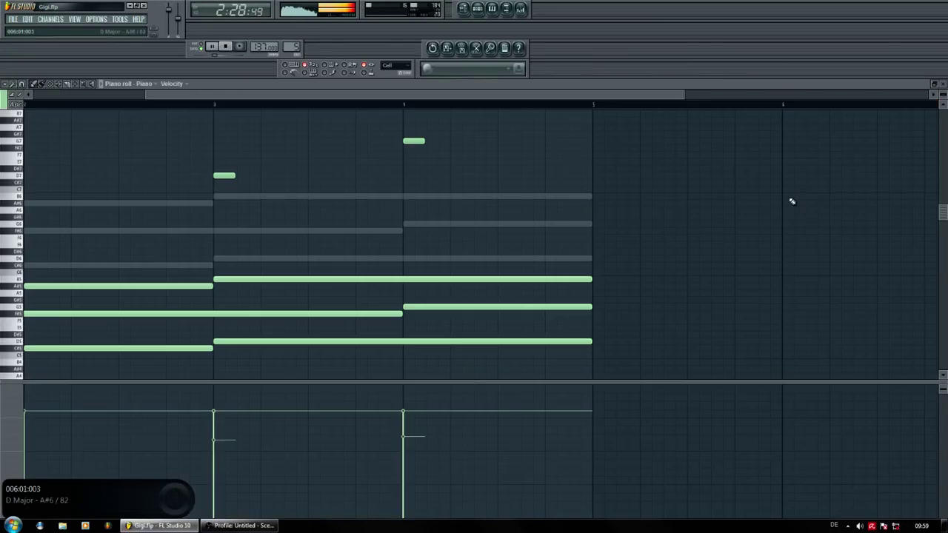
left_click_drag(482, 97, 364, 113)
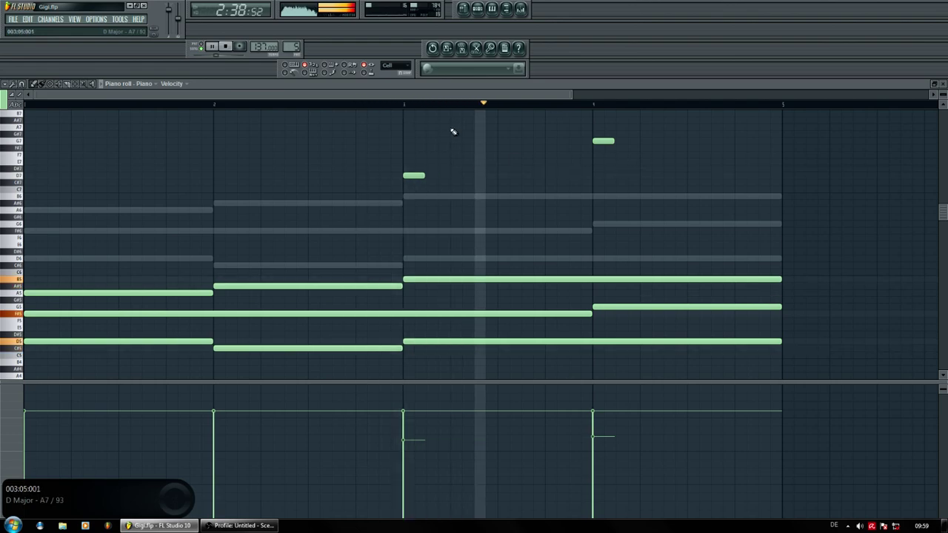
left_click(466, 10)
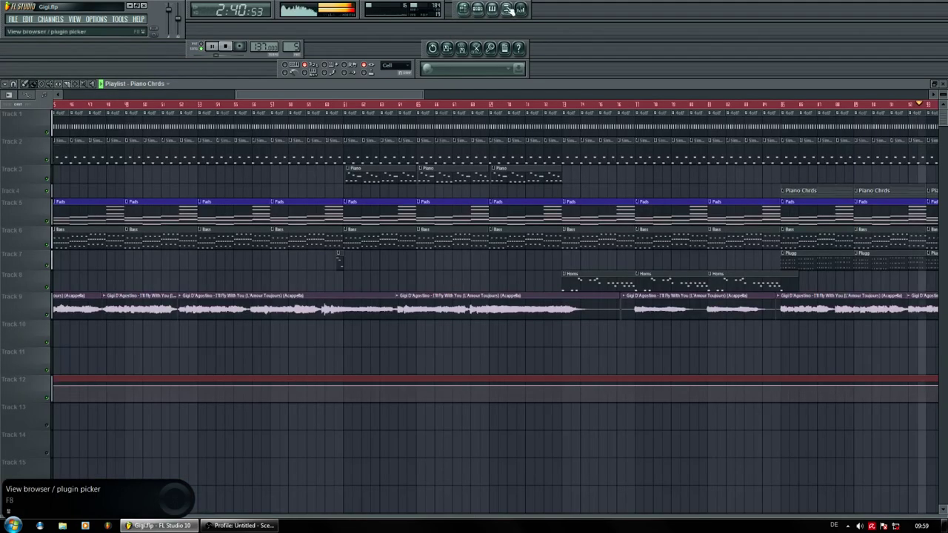
left_click(520, 9)
left_click(520, 9)
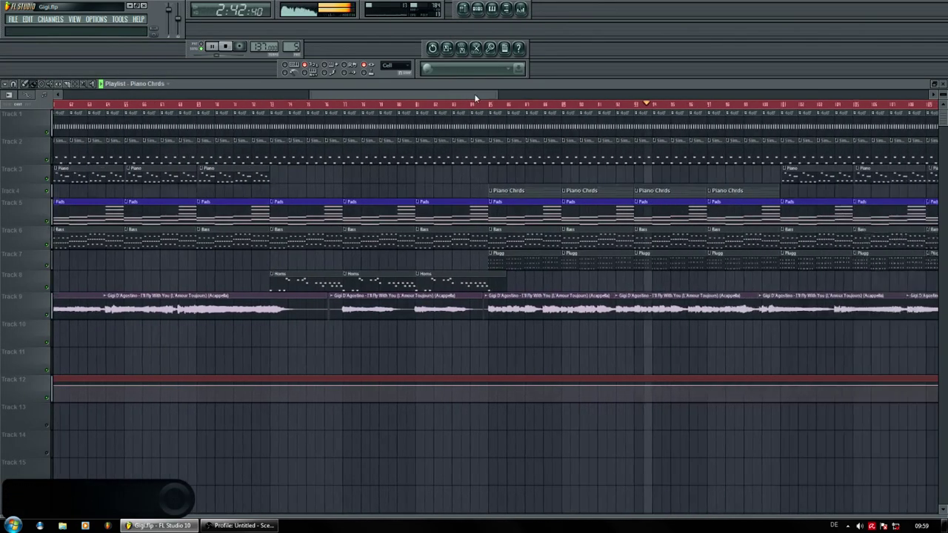
Step: Follow the playback through the arrangement from bar 94 onward, checking the mixer levels along the way
left_click_drag(473, 93, 591, 93)
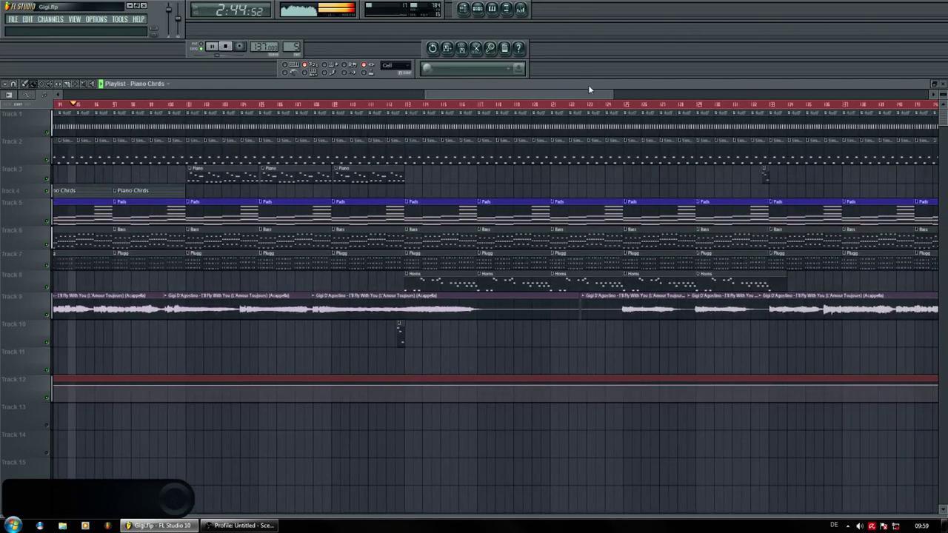
left_click(521, 9)
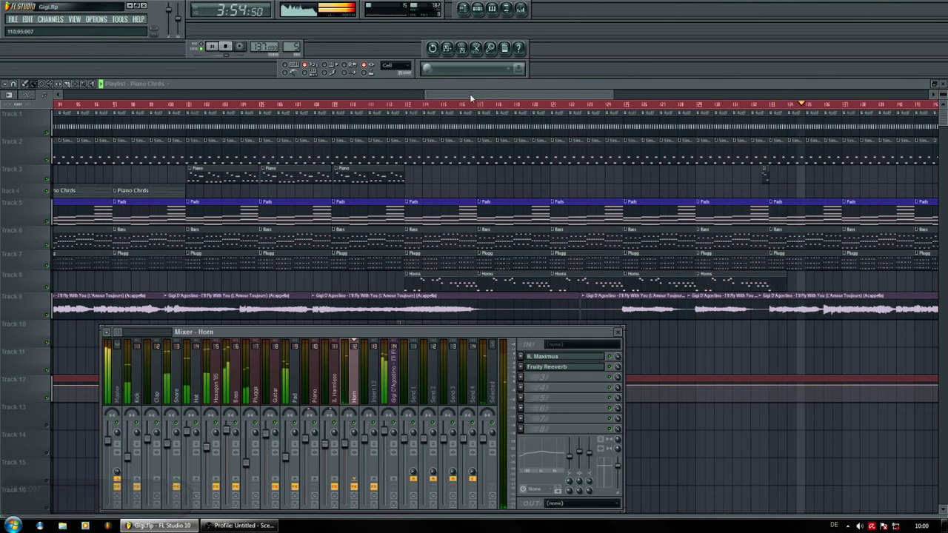
key("F9")
left_click_drag(435, 94, 609, 103)
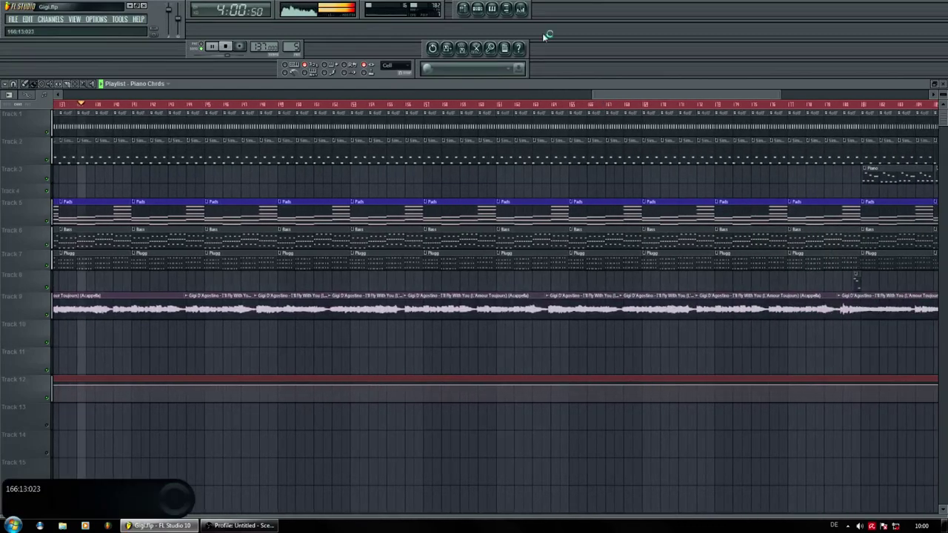
Step: Inspect the effect slots of the Piano and Pad tracks in the mixer
left_click(521, 9)
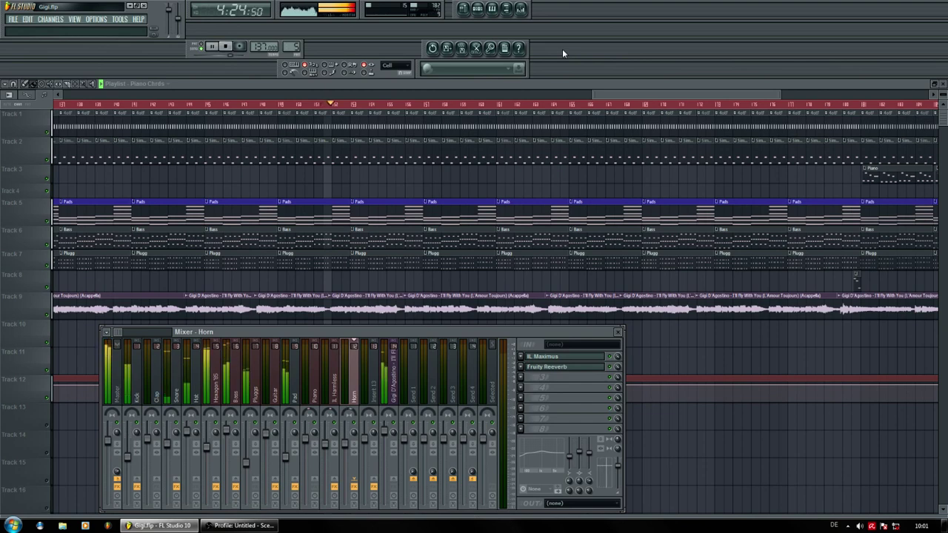
left_click(319, 385)
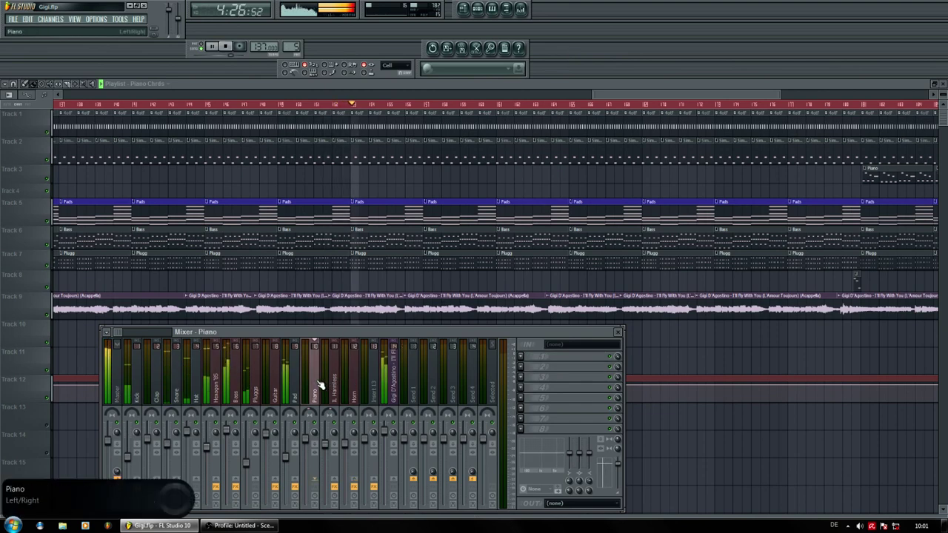
left_click(300, 388)
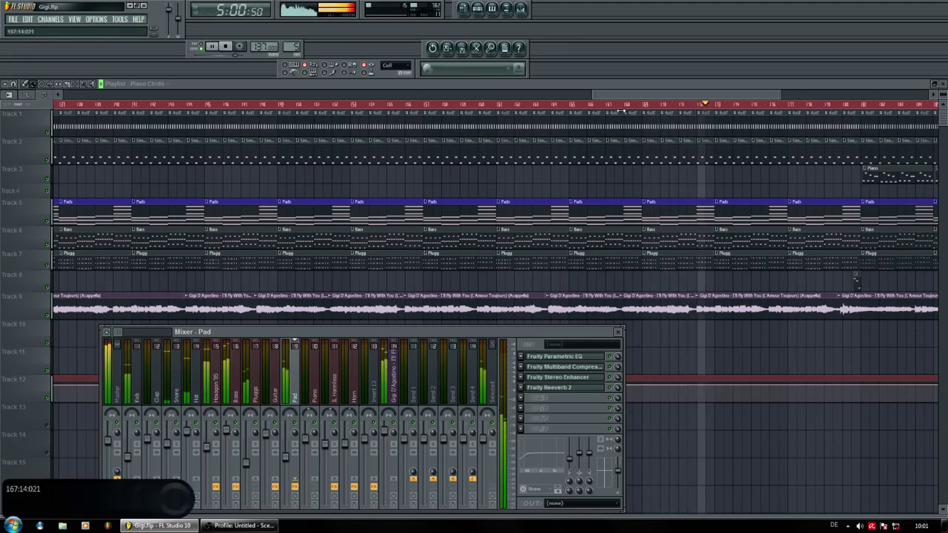
Step: Examine the Piano pattern's notes at bar 181 in the song's final section, and return to the playlist with the mixer shown
left_click_drag(624, 96, 718, 100)
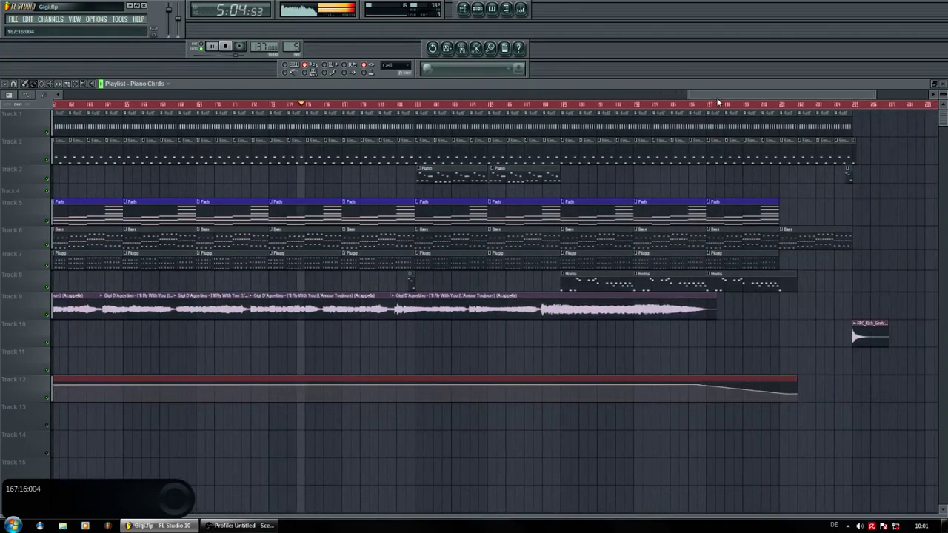
left_click(521, 8)
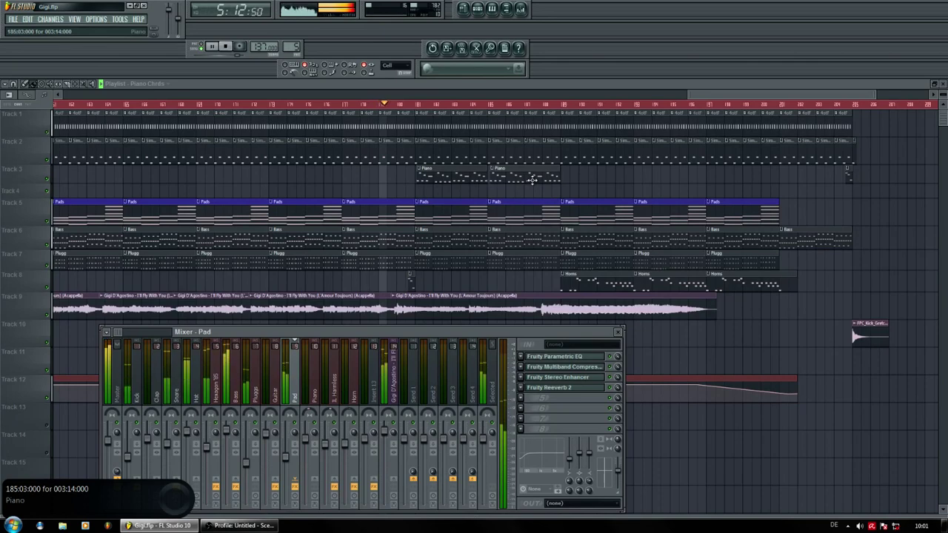
double_click(451, 179)
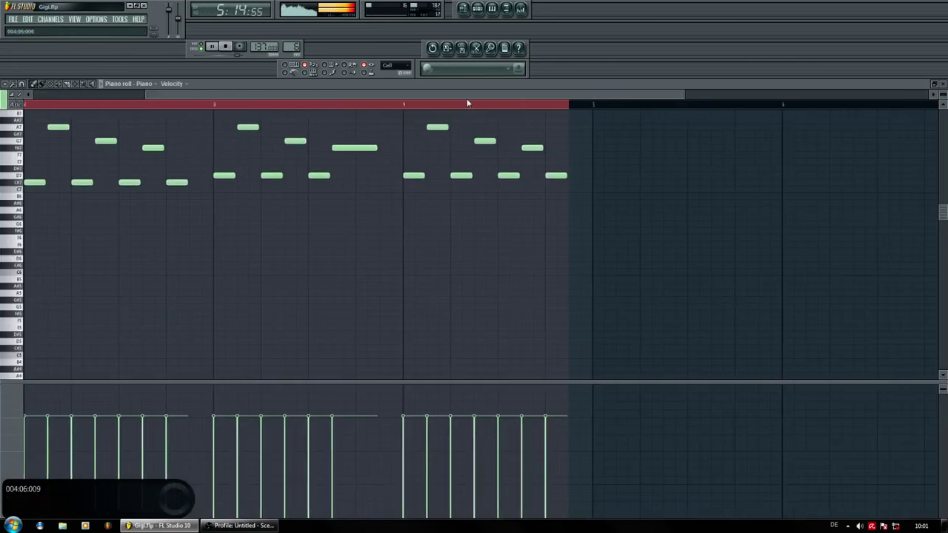
left_click_drag(474, 95, 188, 95)
scroll(245, 188, "up", 3)
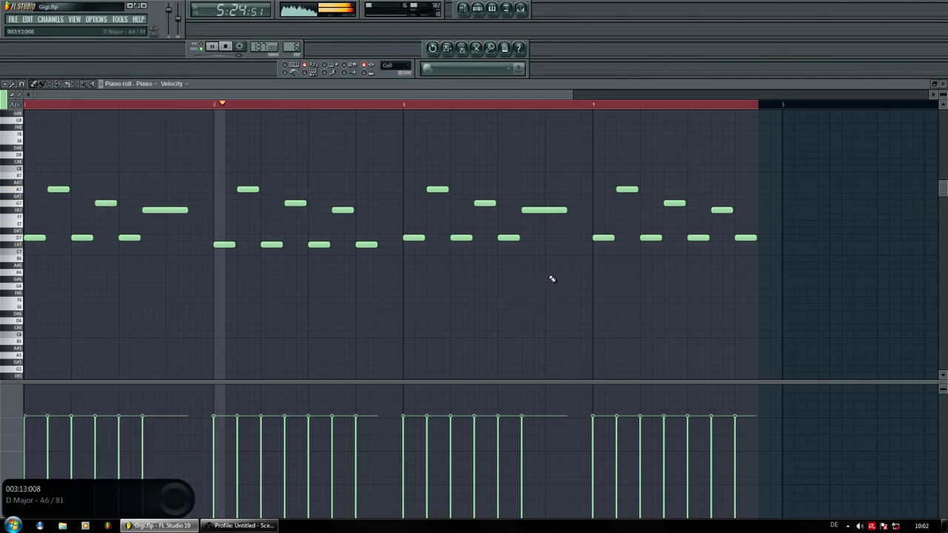
left_click(463, 9)
left_click(520, 8)
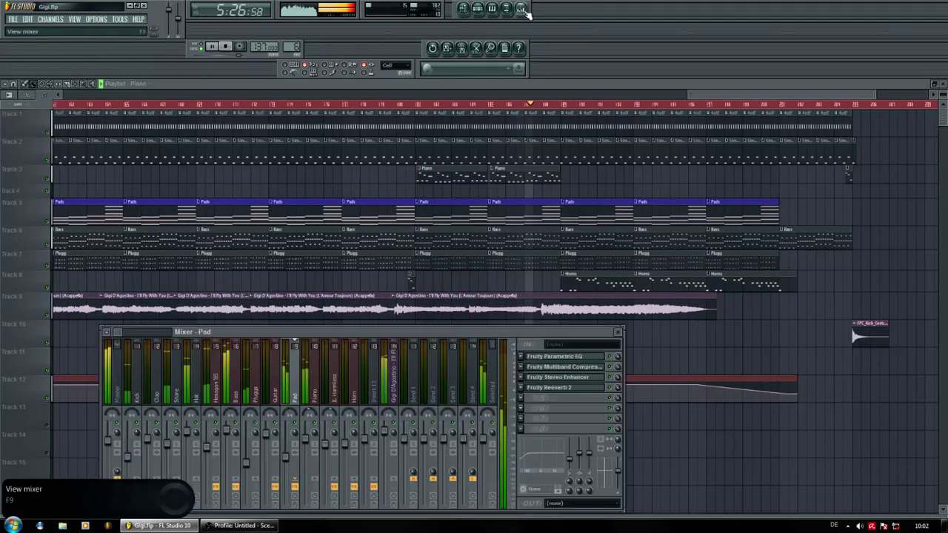